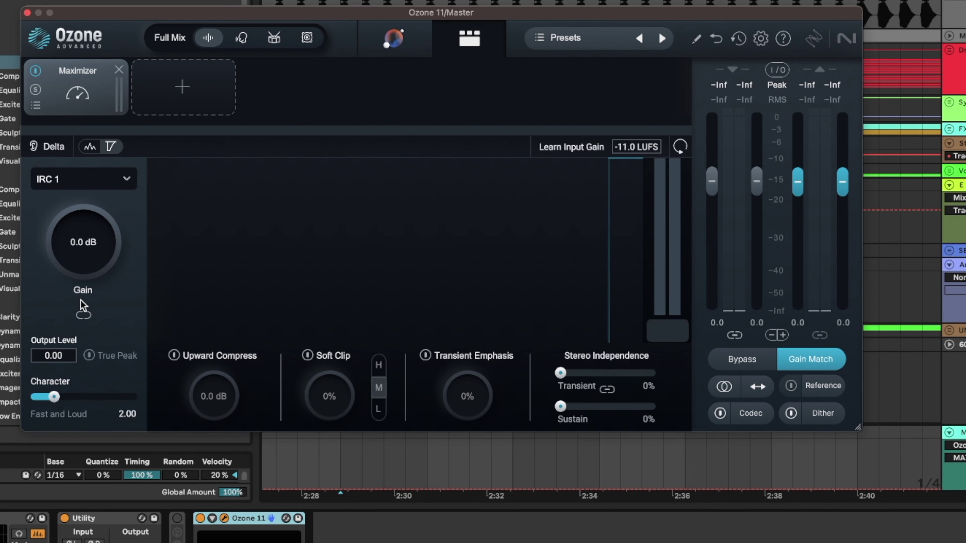
Set the Maximizer's limiting mode to IRC 4 - Modern and raise its gain to +7.4 dB.
left_click(104, 178)
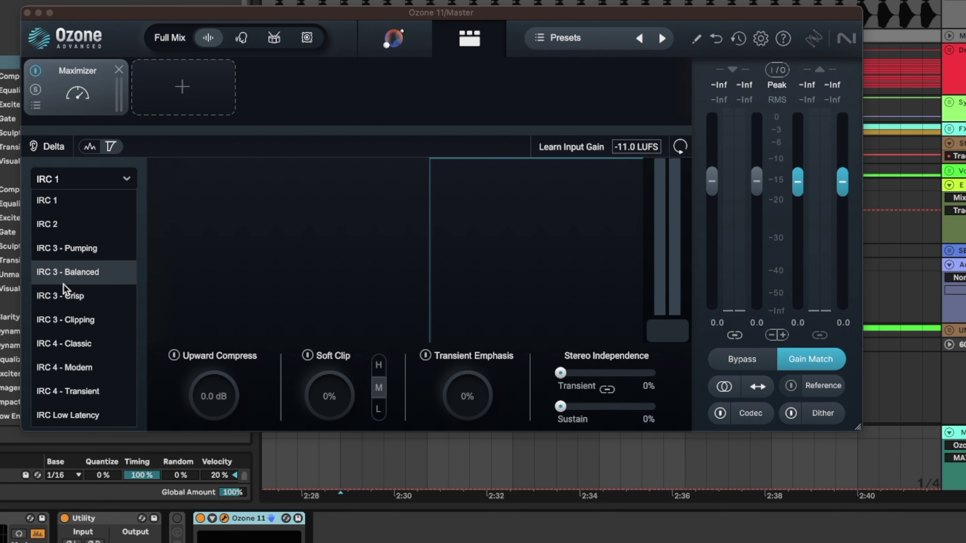
left_click(69, 365)
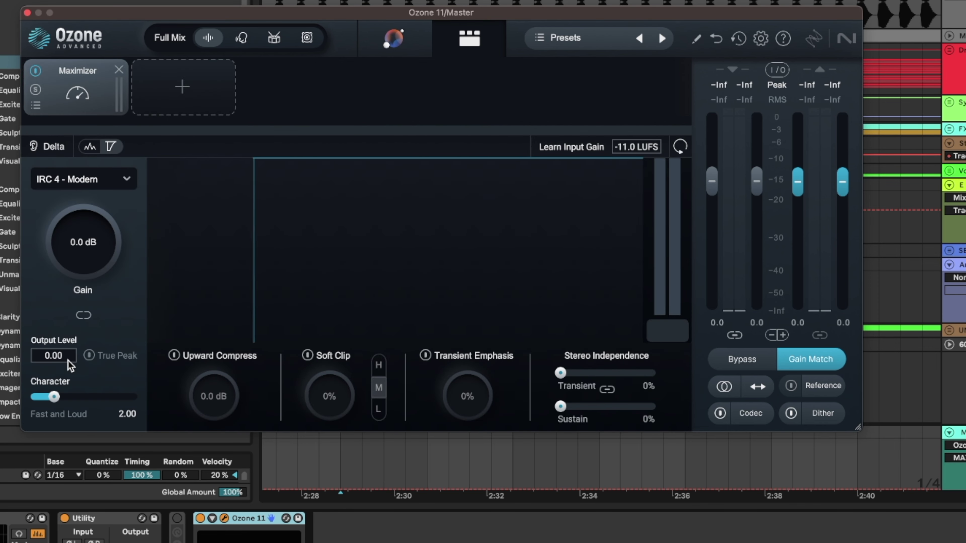
left_click_drag(60, 270, 64, 255)
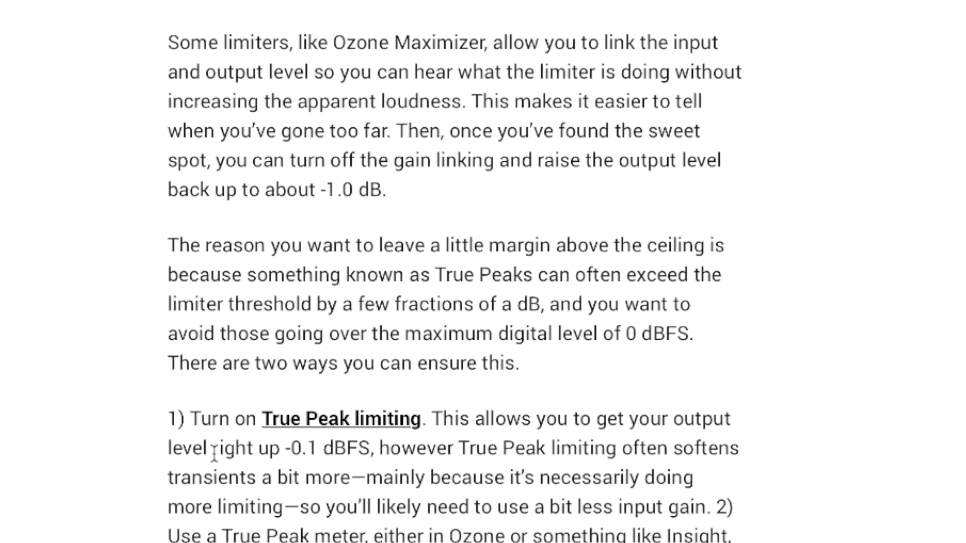
Enable True Peak limiting in the Maximizer as the article advises and lower the output level slightly below 0.00.
scroll(214, 453, "down", 5)
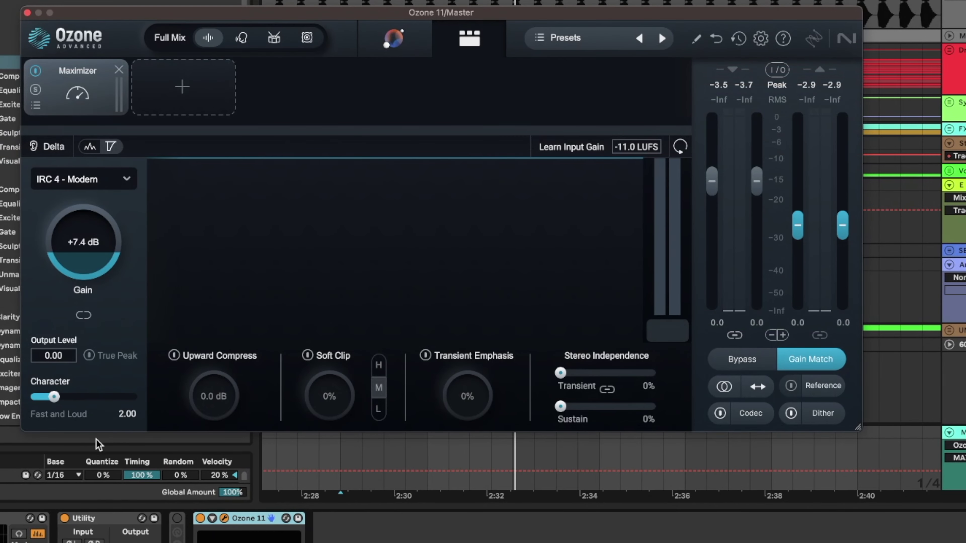
left_click(90, 356)
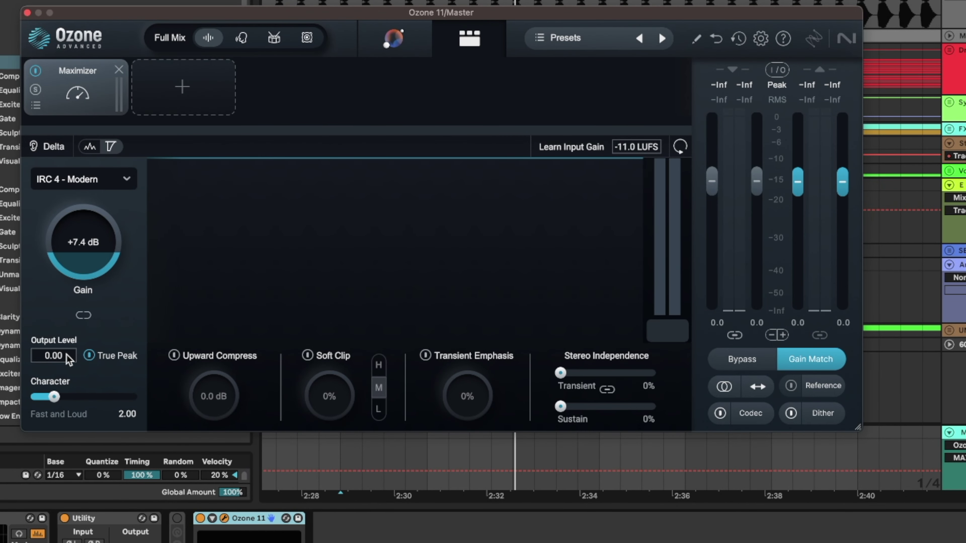
left_click_drag(56, 354, 53, 356)
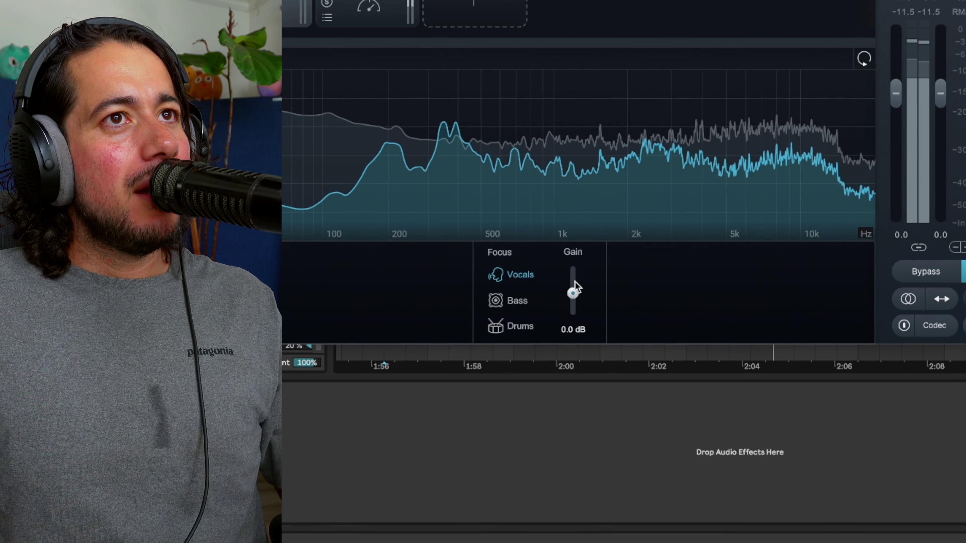
Focus Master Rebalance on Vocals after trying Bass, and set the vocals gain to 0.5 dB.
left_click(528, 302)
mouse_move(572, 293)
left_mouse_down()
mouse_move(581, 274)
mouse_move(584, 296)
left_mouse_up()
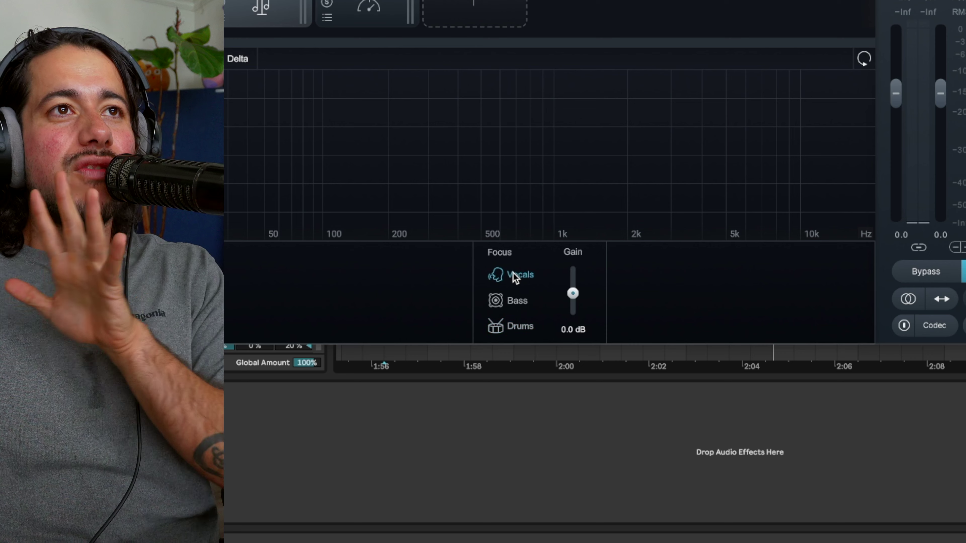
left_click(513, 272)
left_click_drag(573, 293, 569, 321)
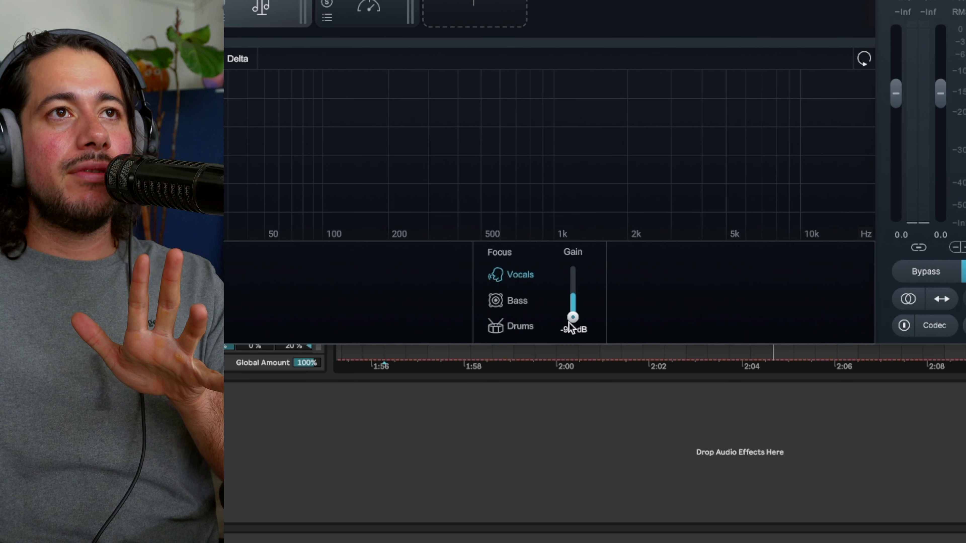
double_click(569, 327)
type("0.5")
key("Return")
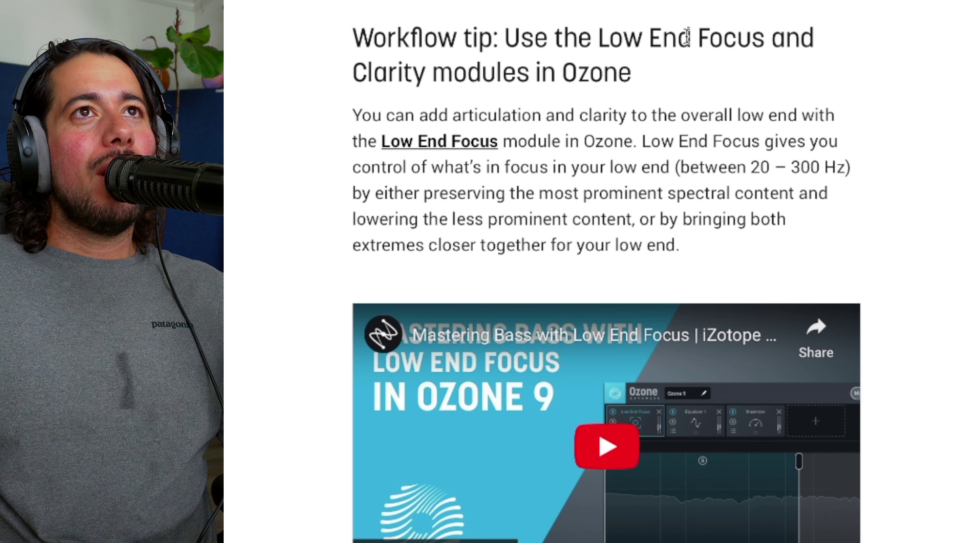
Consult the article's Low End Focus and Clarity tip and add a Clarity module to the chain.
left_click_drag(708, 38, 772, 57)
scroll(759, 87, "down", 5)
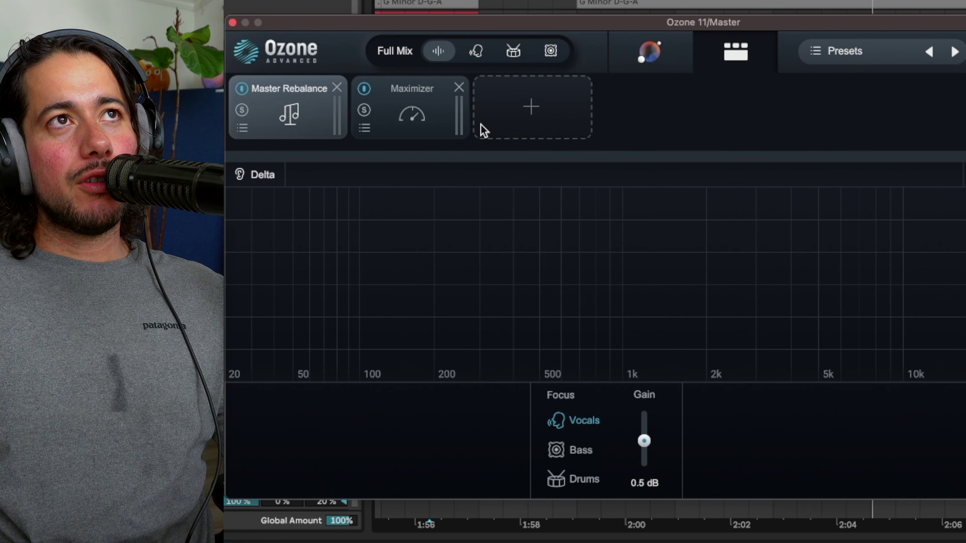
left_click(483, 131)
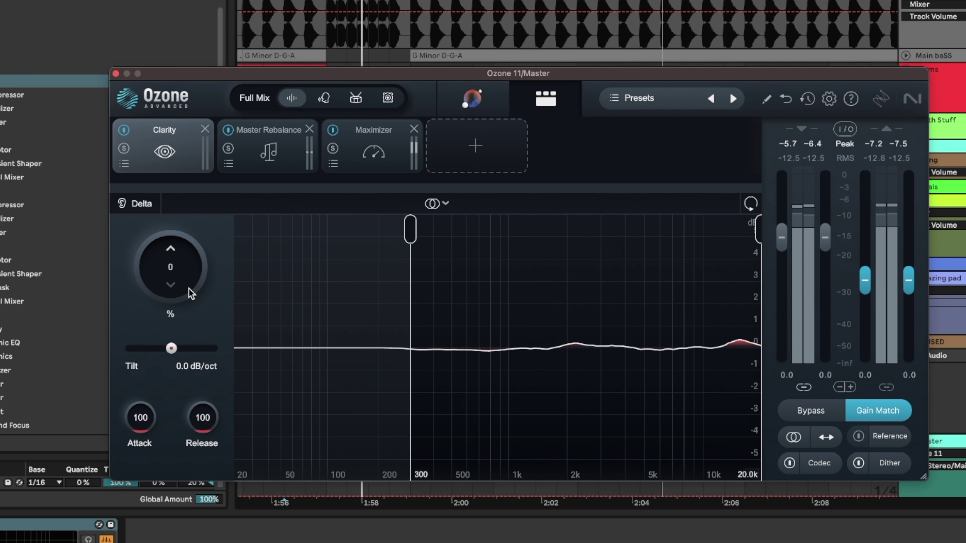
Raise the Clarity amount to about 45 and lower the upper limit of its frequency range to 10.2 kHz.
left_click_drag(189, 288, 194, 240)
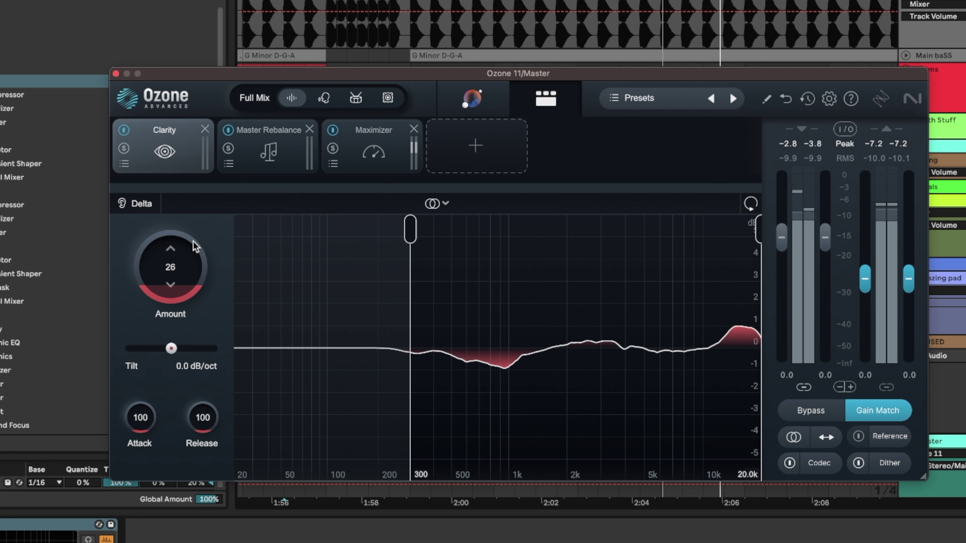
left_click_drag(756, 229, 704, 232)
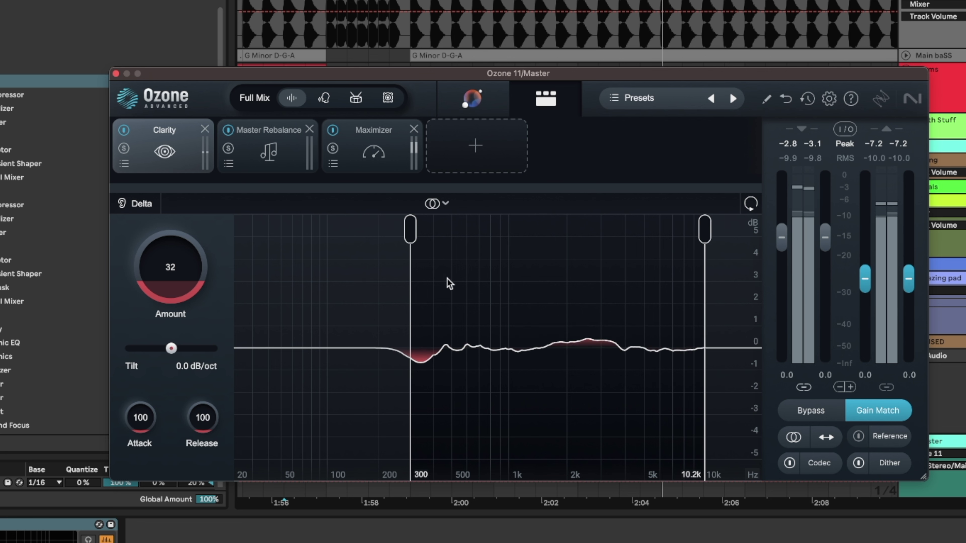
left_click_drag(144, 282, 146, 275)
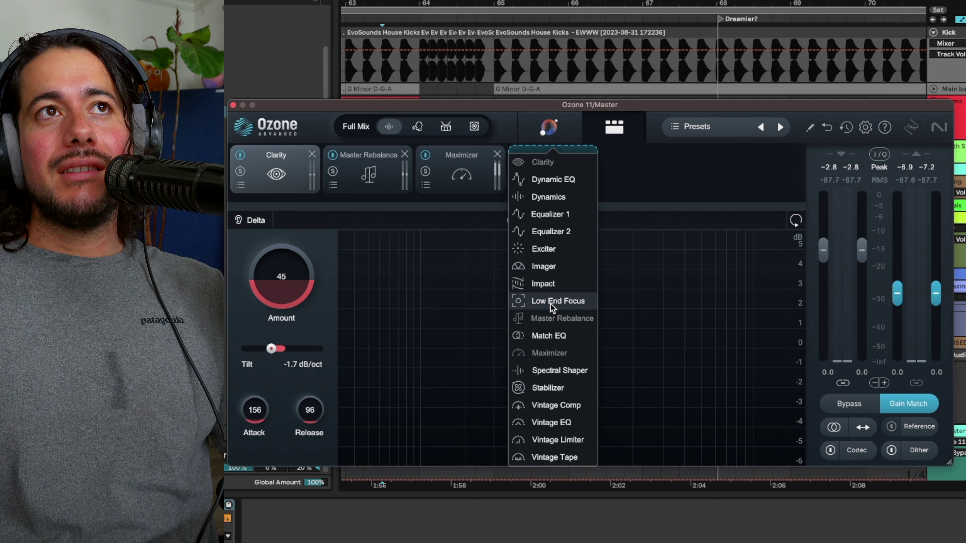
Add a Low End Focus module at the start of the chain and raise its Punchy contrast to 31, comparing against bypass.
left_click(551, 306)
left_click_drag(548, 192, 262, 178)
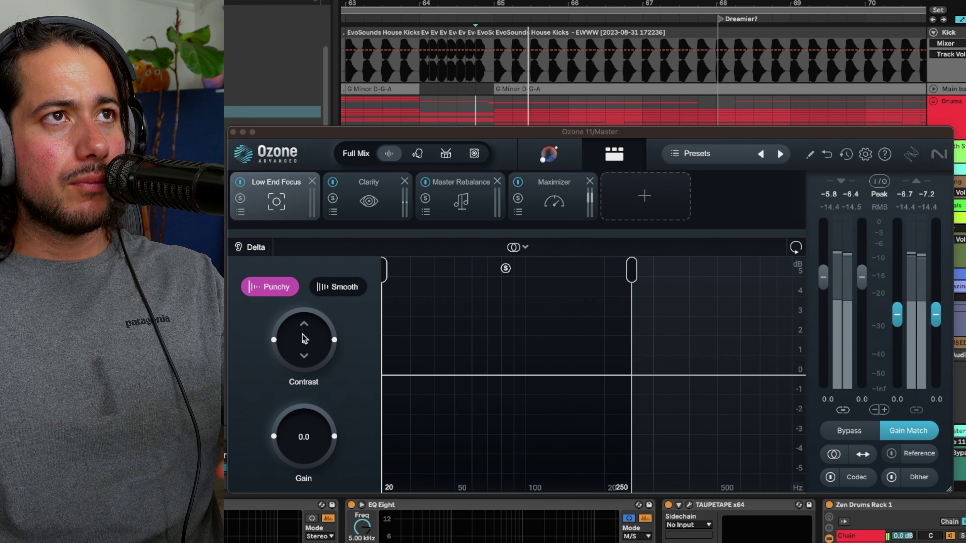
left_click_drag(304, 338, 315, 314)
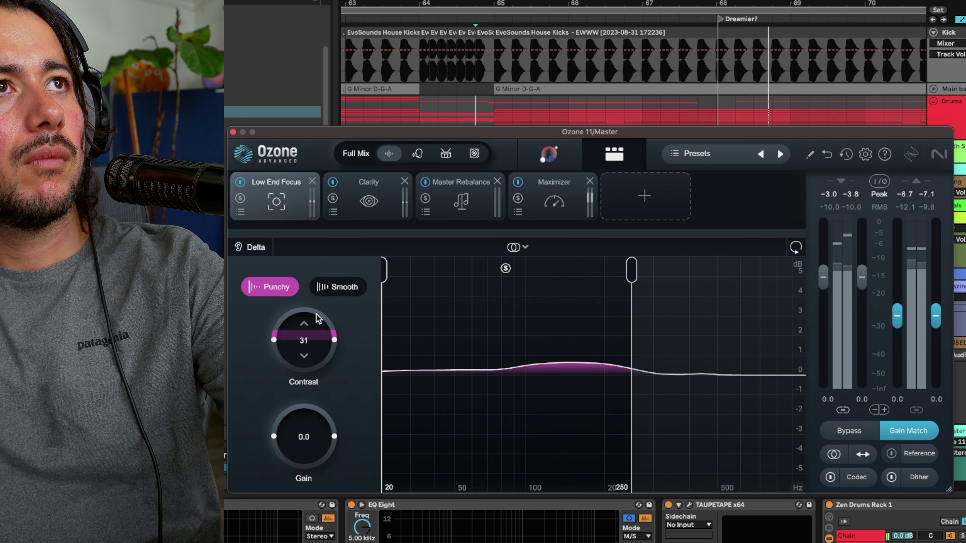
left_click(241, 182)
left_click(240, 183)
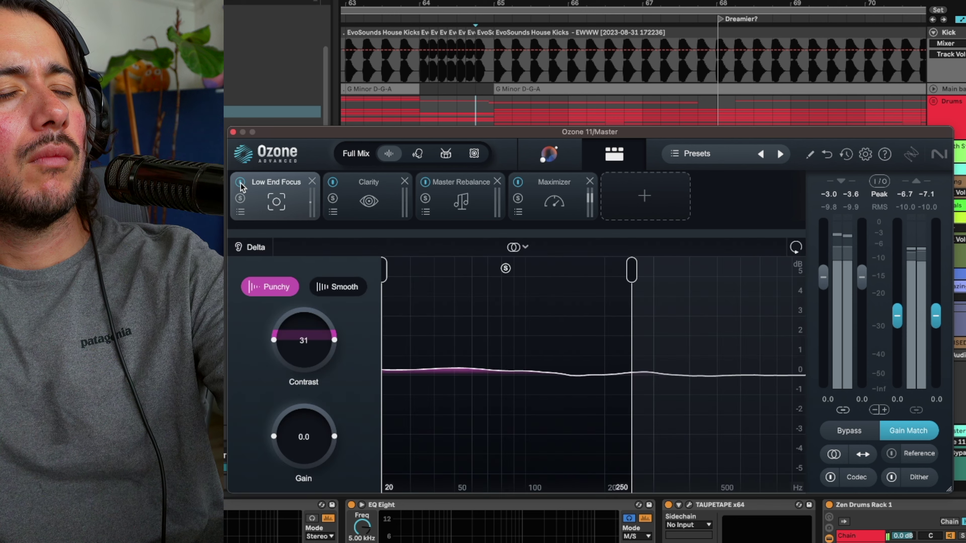
Extend the Low End Focus region's upper limit to 257 Hz and set its contrast to 19.
mouse_move(631, 269)
left_mouse_down()
mouse_move(617, 270)
mouse_move(635, 271)
left_mouse_up()
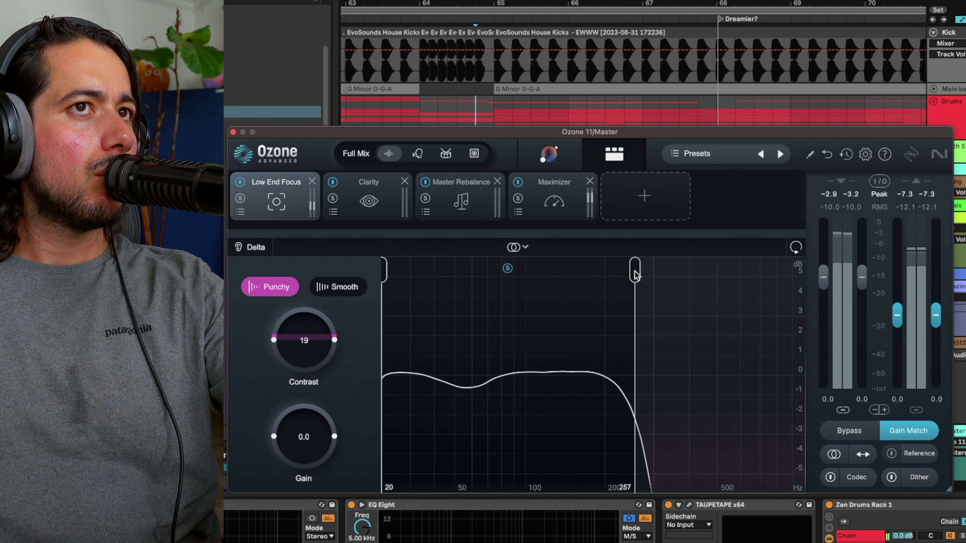
mouse_move(304, 328)
left_mouse_down()
mouse_move(313, 297)
mouse_move(315, 333)
mouse_move(299, 333)
left_mouse_up()
key("space")
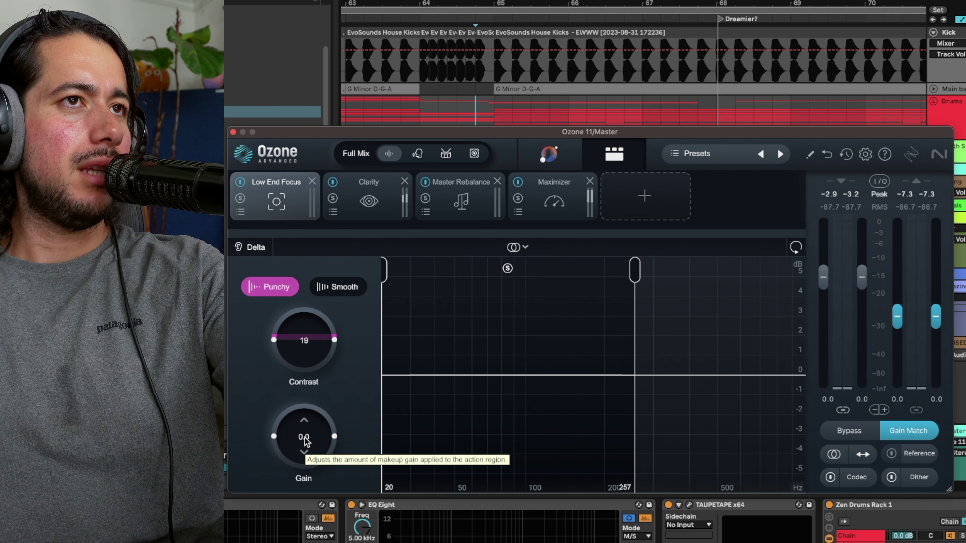
Lower the Low End Focus makeup gain to -0.3 dB while listening to the track.
left_click_drag(306, 441, 304, 444)
key("space")
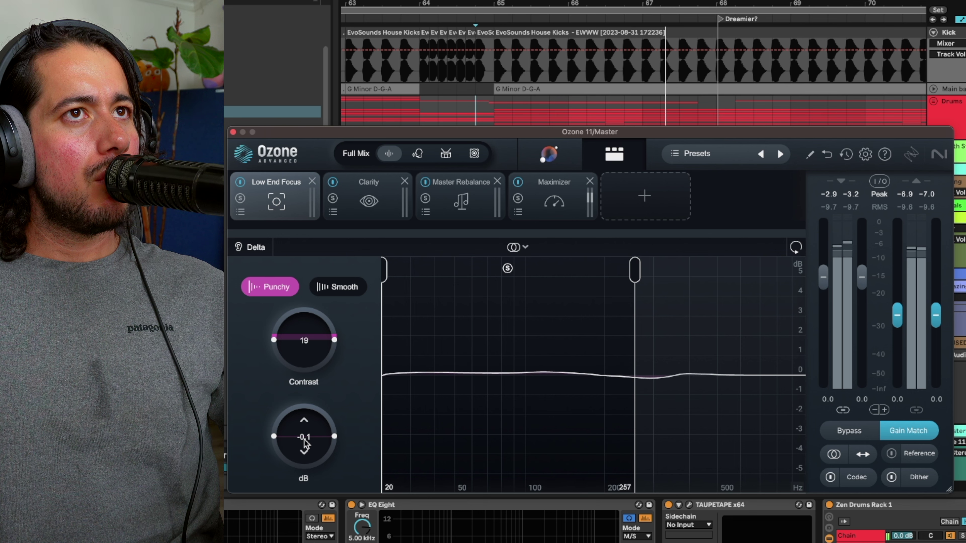
key("space")
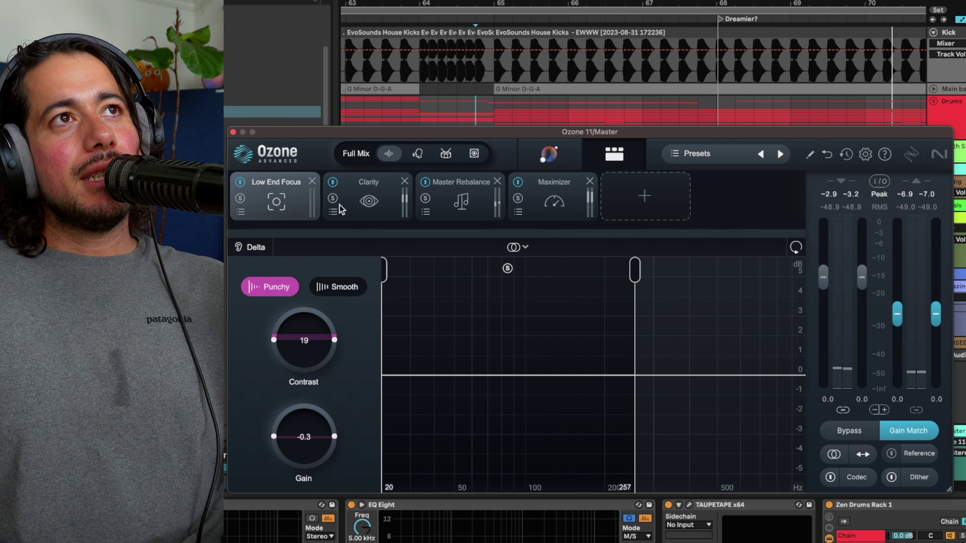
left_click(327, 203)
left_click(293, 206)
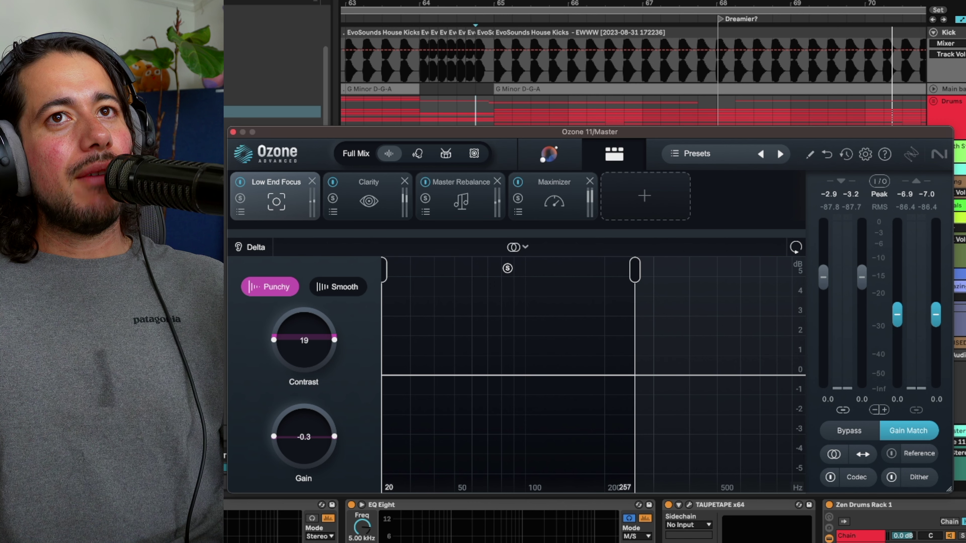
Read the Stabilizer workflow tip in the mastering article and try a higher Stabilizer amount with the EDM target.
left_click(958, 447)
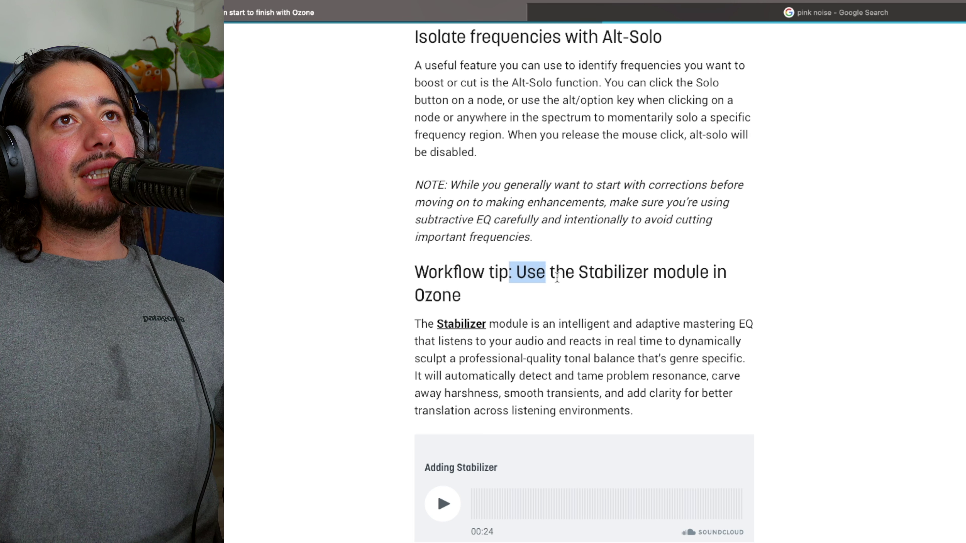
left_click_drag(557, 277, 494, 298)
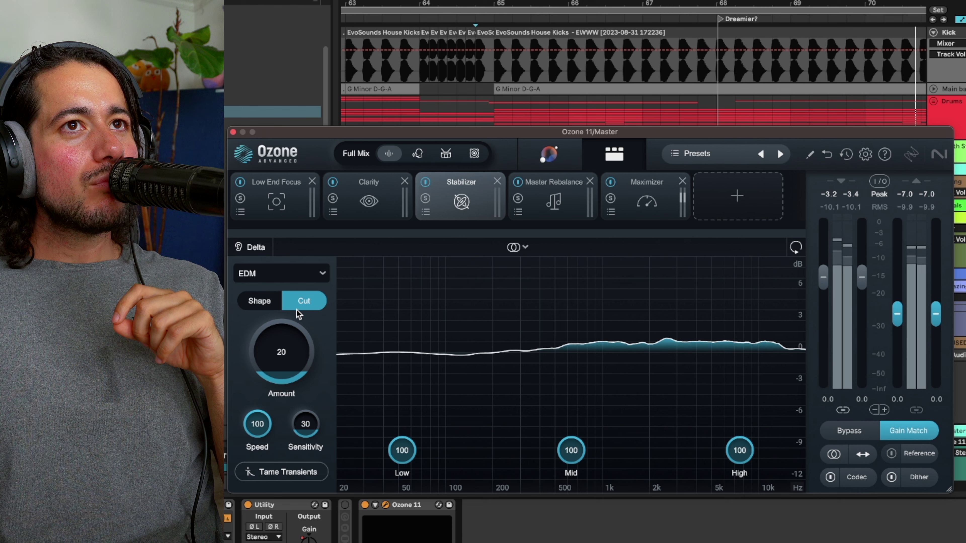
left_click_drag(280, 352, 292, 310)
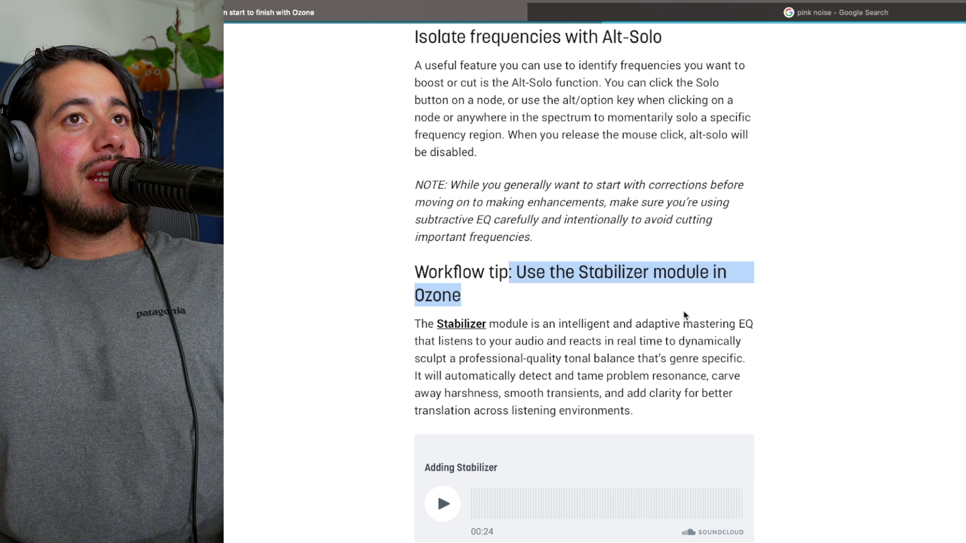
left_click_drag(693, 320, 775, 376)
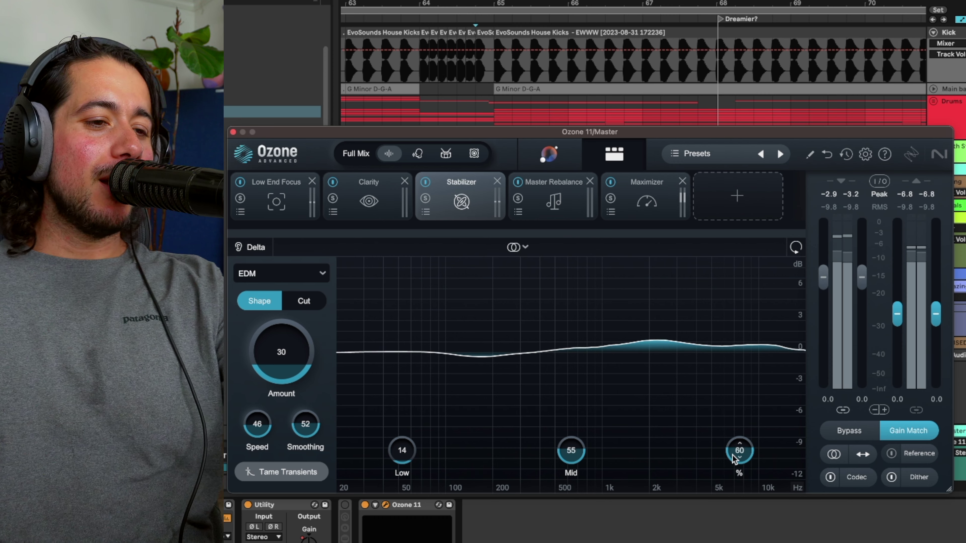
Configure the Stabilizer in Cut mode with the High band at 53 and the amount raised above 42.
left_click_drag(735, 466, 729, 471)
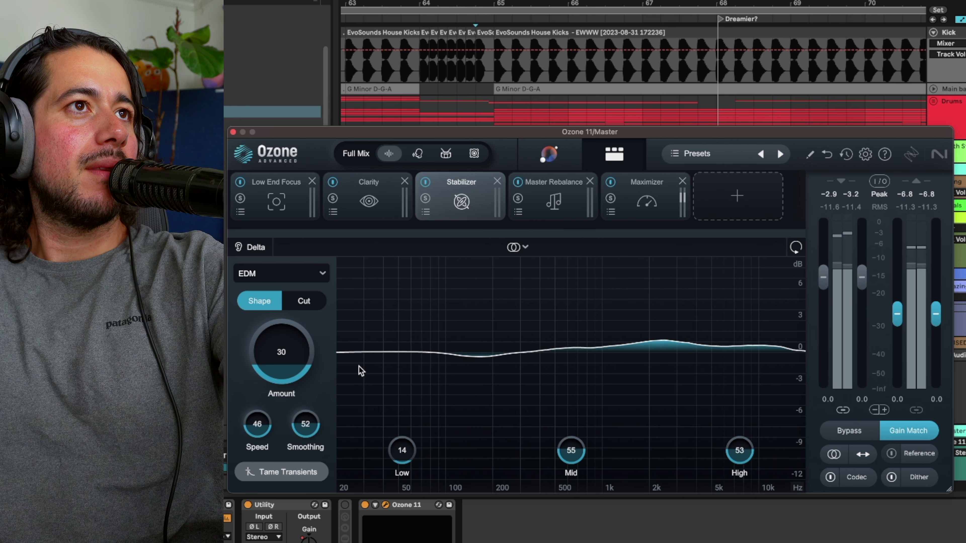
left_click_drag(289, 340, 293, 325)
left_click(300, 304)
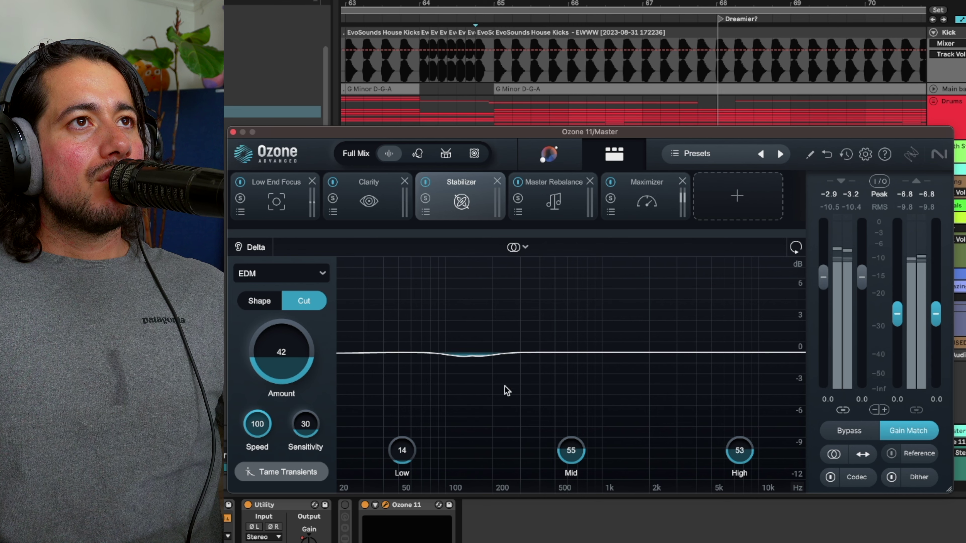
left_click_drag(301, 345, 304, 286)
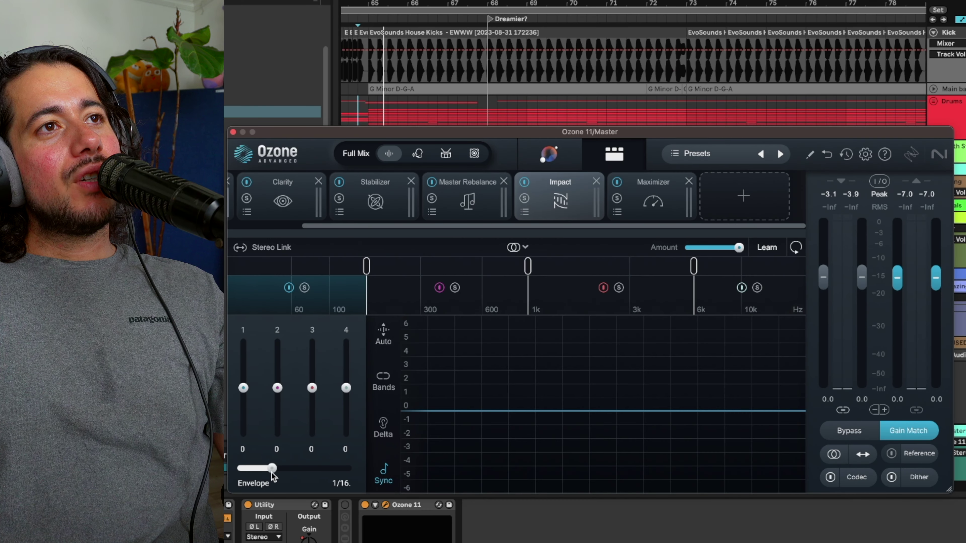
Set the Impact envelope to 1/16 and raise band 3 to 66 during playback, comparing it with the module bypassed.
mouse_move(268, 469)
left_mouse_down()
mouse_move(289, 470)
mouse_move(260, 475)
mouse_move(283, 478)
mouse_move(267, 481)
left_mouse_up()
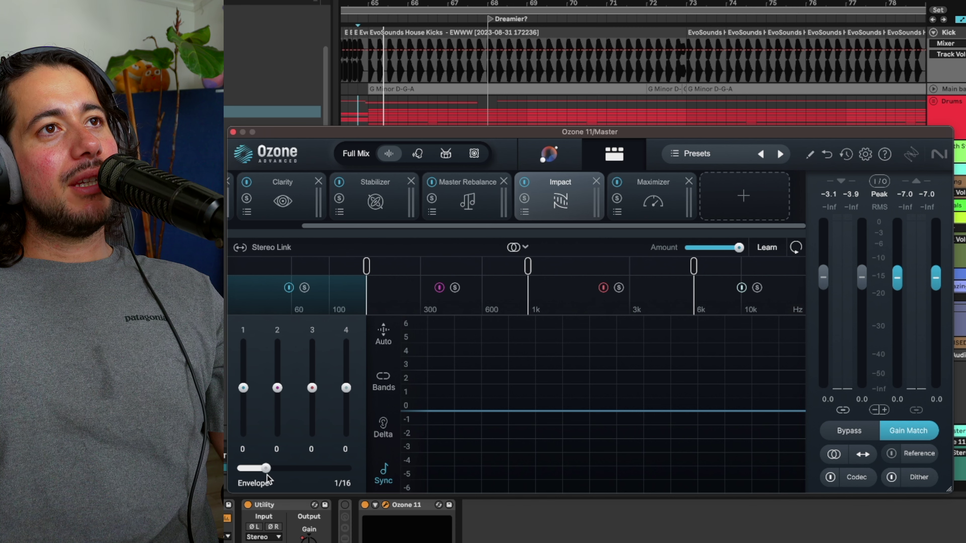
key("space")
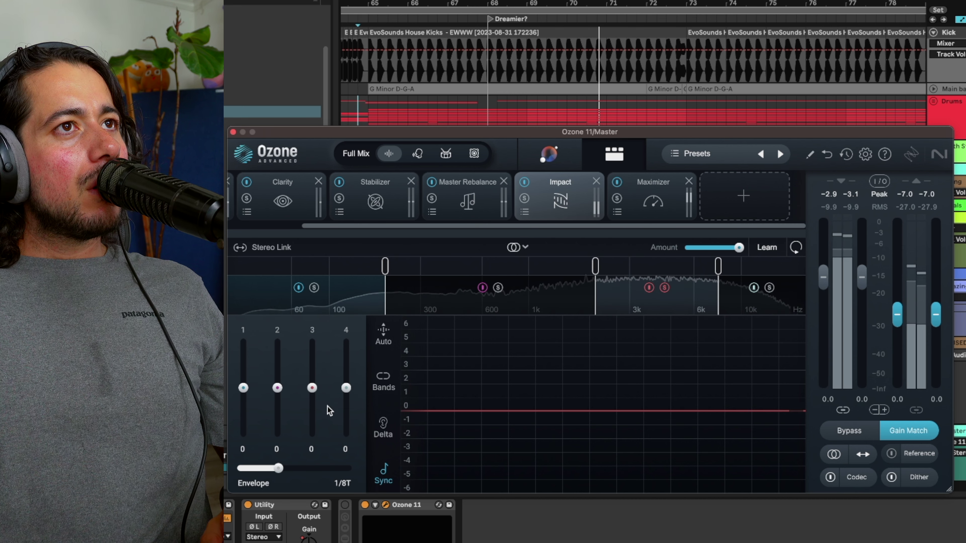
left_click_drag(312, 388, 327, 357)
left_click(524, 182)
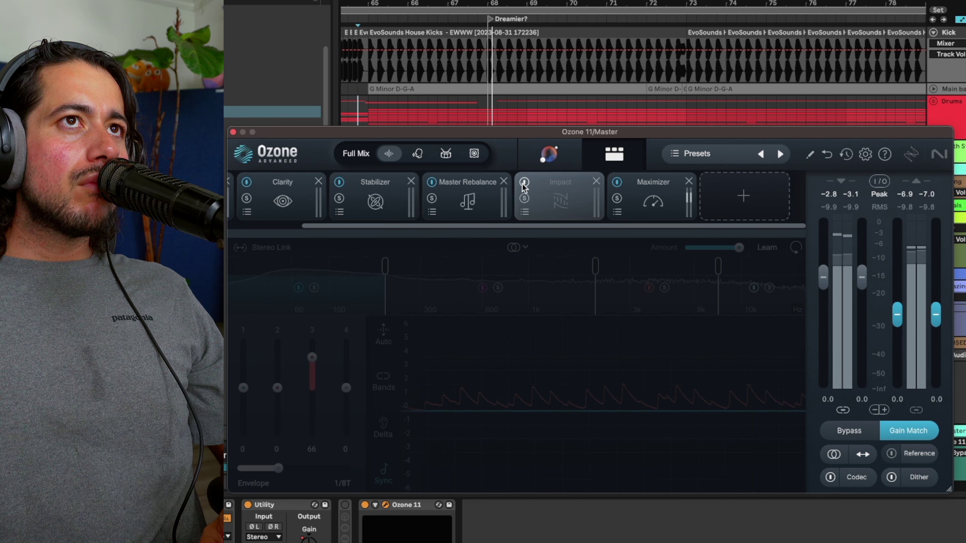
left_click(524, 183)
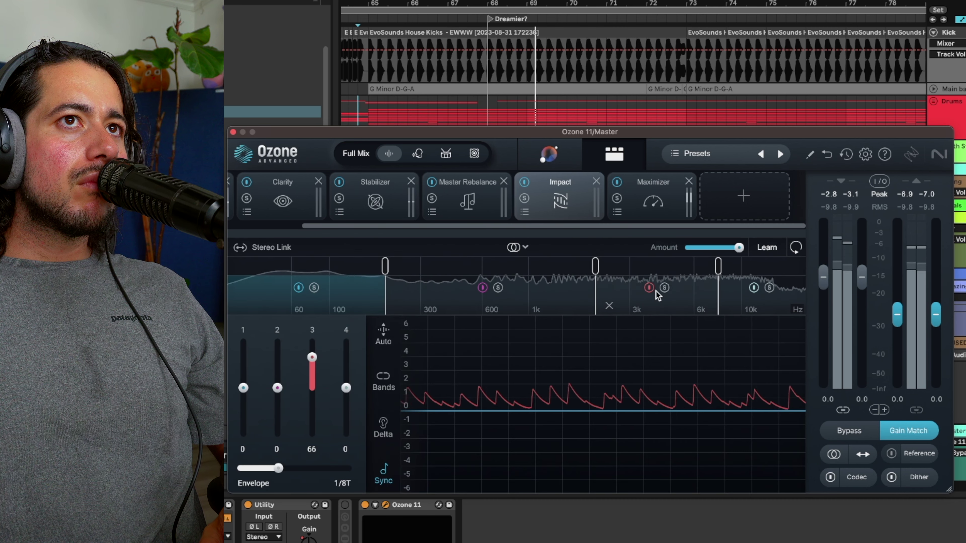
Set Impact band 2 to -20 with a 1/16 envelope, nudging the crossover between bands 2 and 3 slightly higher.
left_click_drag(597, 268, 602, 267)
mouse_move(277, 388)
left_mouse_down()
mouse_move(279, 414)
mouse_move(279, 406)
left_mouse_up()
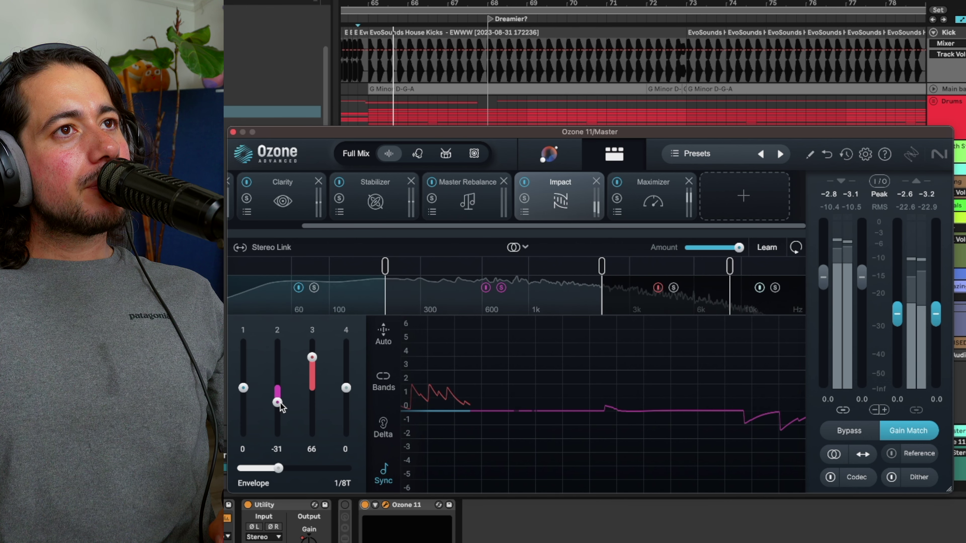
left_click_drag(278, 468, 266, 468)
left_click_drag(277, 402, 278, 396)
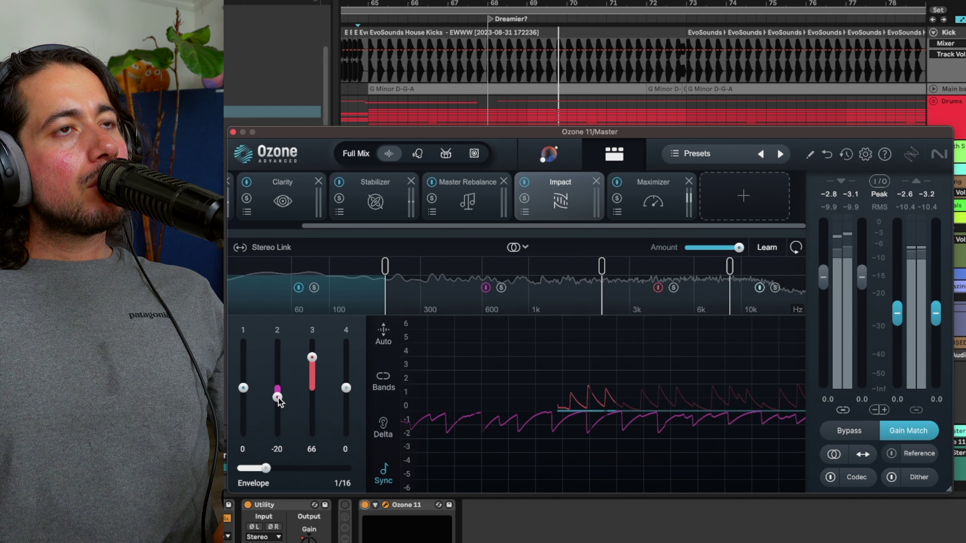
Compare the Impact module's sound with band 2 bypassed and enabled during playback.
left_click(486, 290)
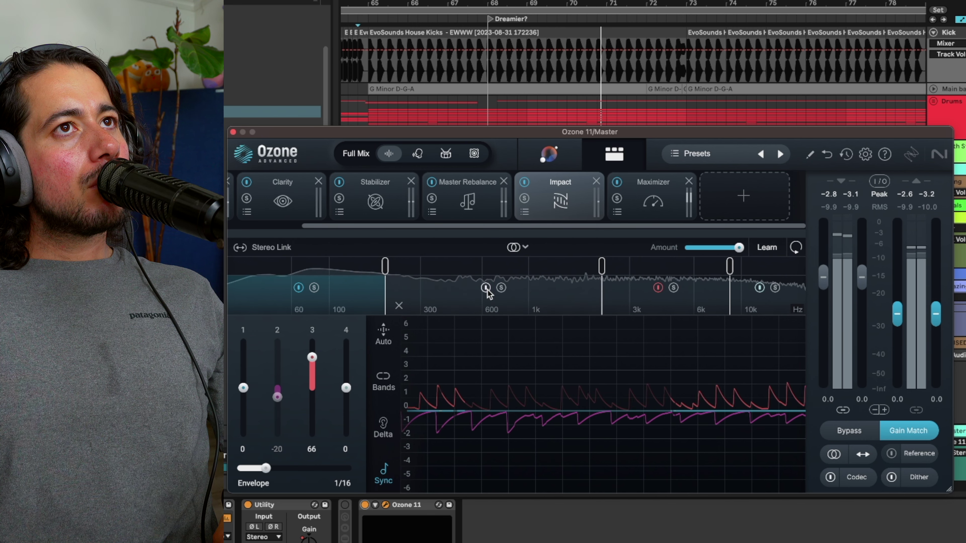
left_click(487, 288)
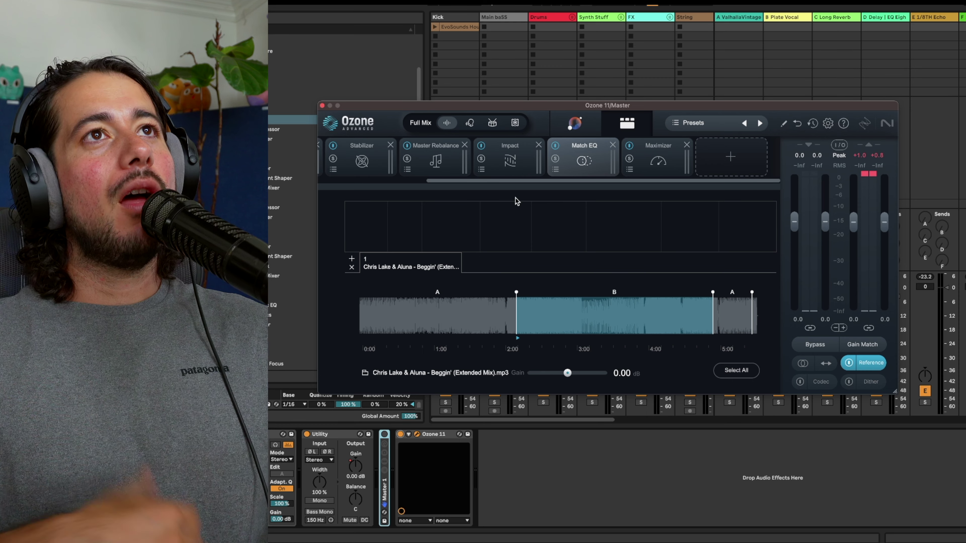
Capture the Match EQ reference spectrum from section B of the reference track "Chris Lake & Aluna - Beggin' (Extended Mix).mp3".
key("space")
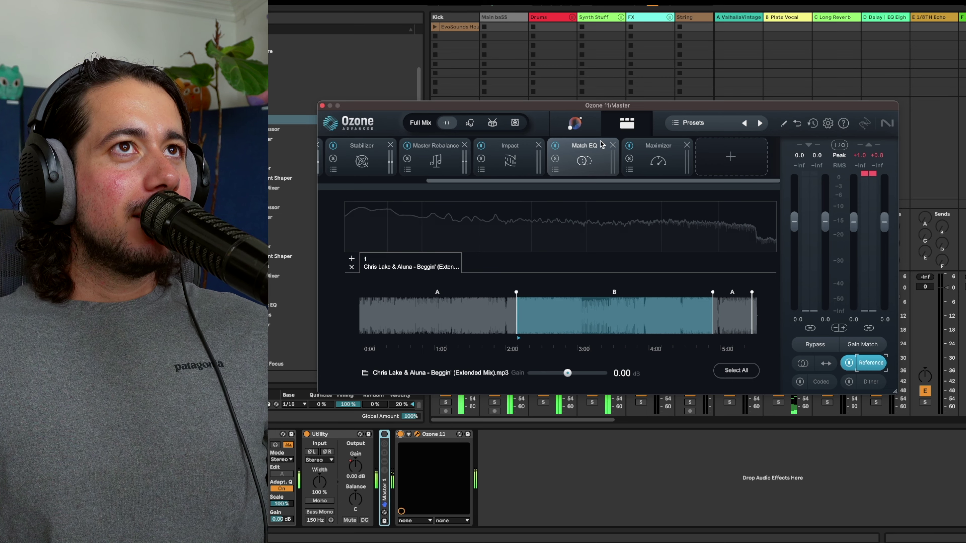
left_click(466, 344)
left_click(467, 348)
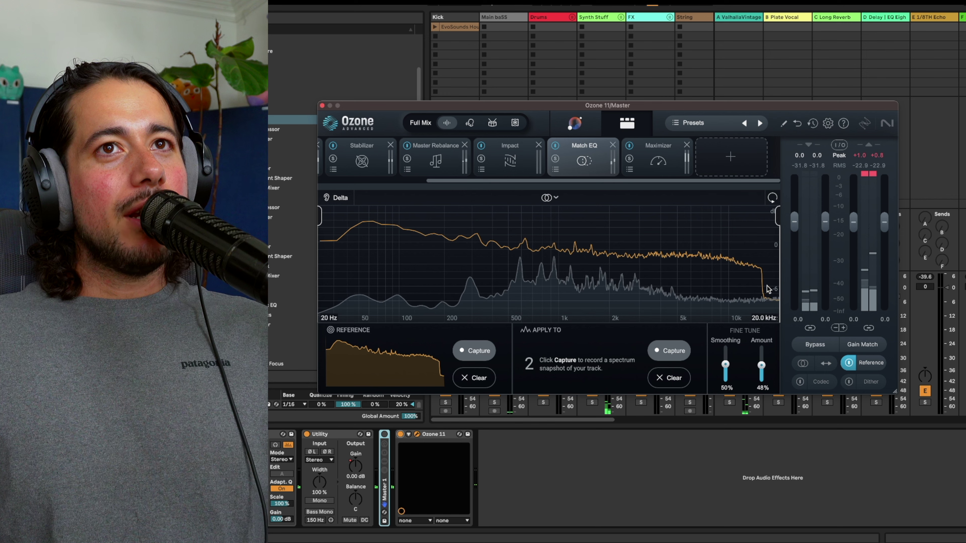
Turn off the reference track and capture the mix's own spectrum as the Match EQ Apply To snapshot.
left_click(842, 362)
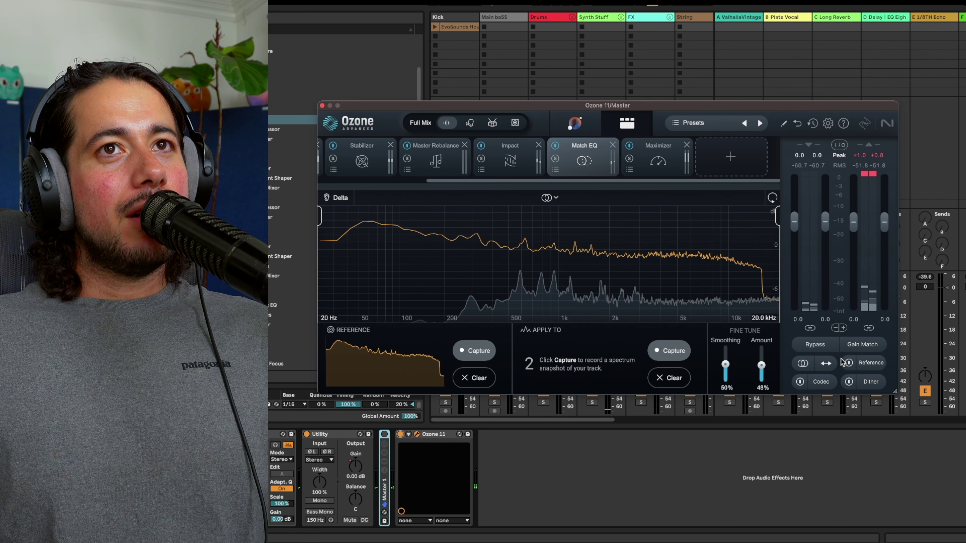
left_click(670, 351)
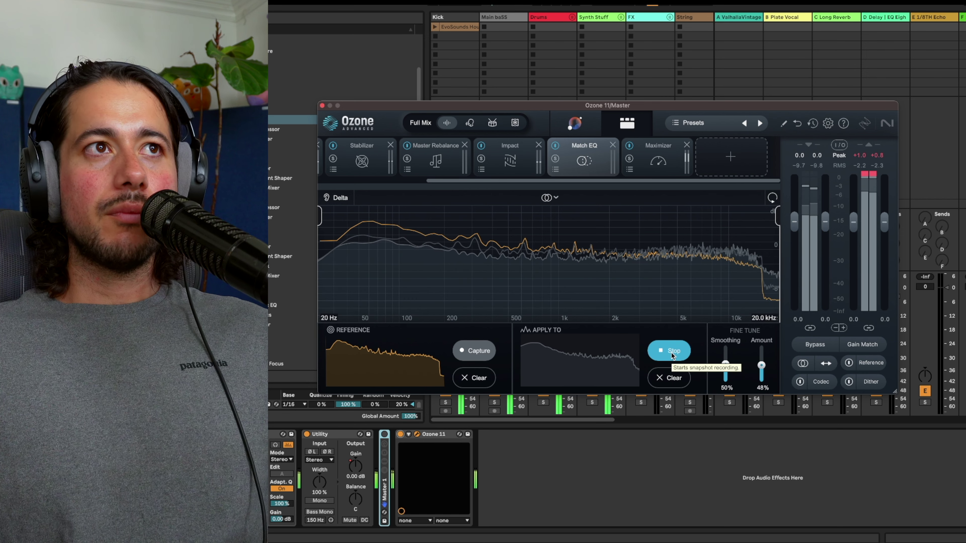
left_click(670, 350)
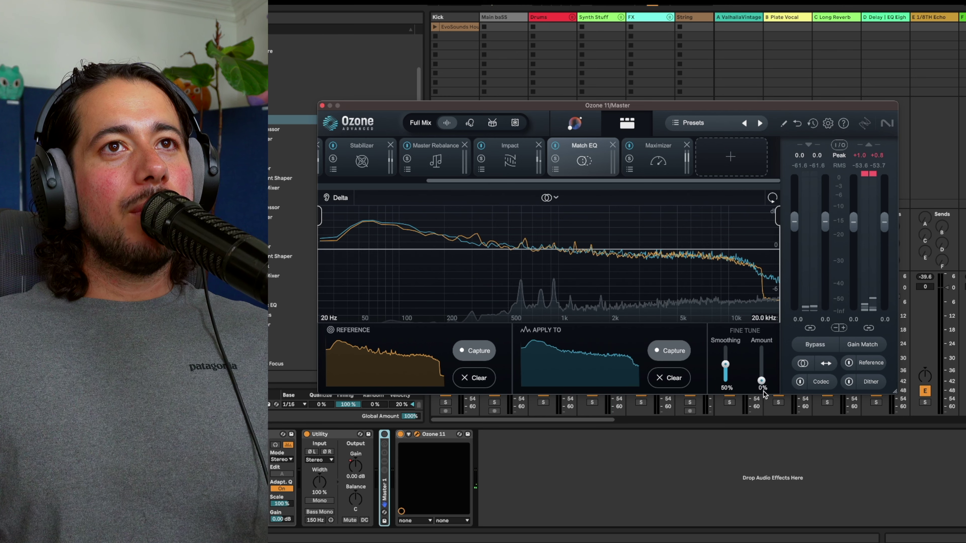
Set the Match EQ smoothing to 71% with the amount at 48%, comparing the result with the module bypassed.
mouse_move(725, 364)
left_mouse_down()
mouse_move(725, 347)
mouse_move(725, 358)
left_mouse_up()
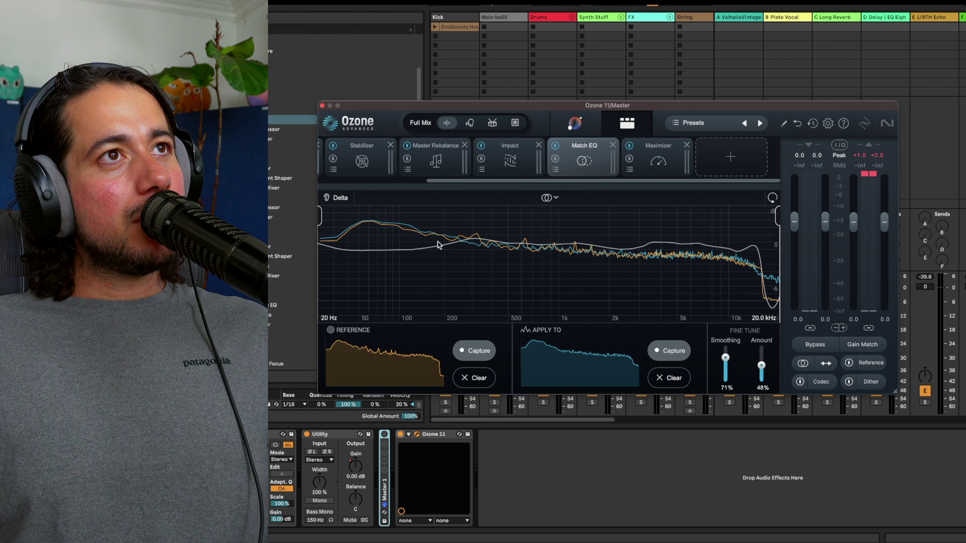
left_click(555, 146)
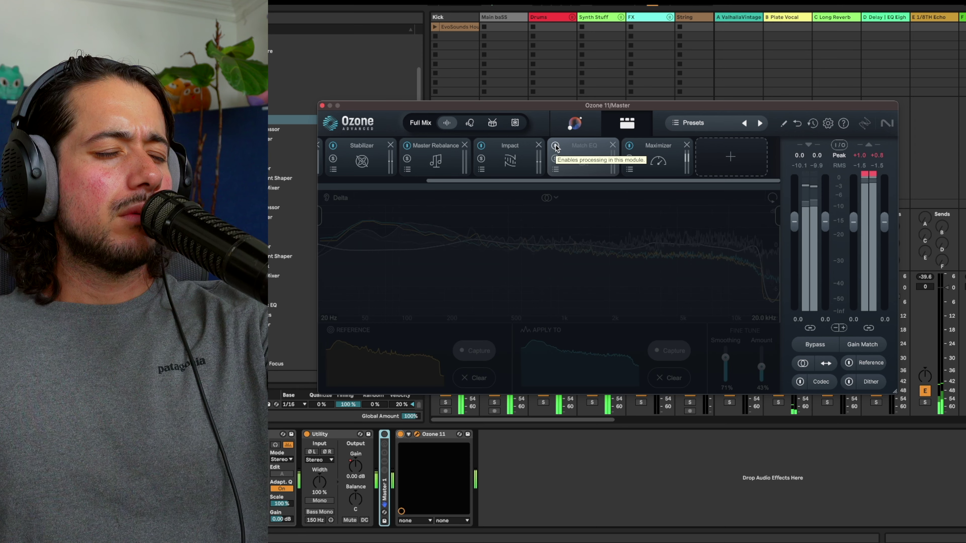
left_click(555, 146)
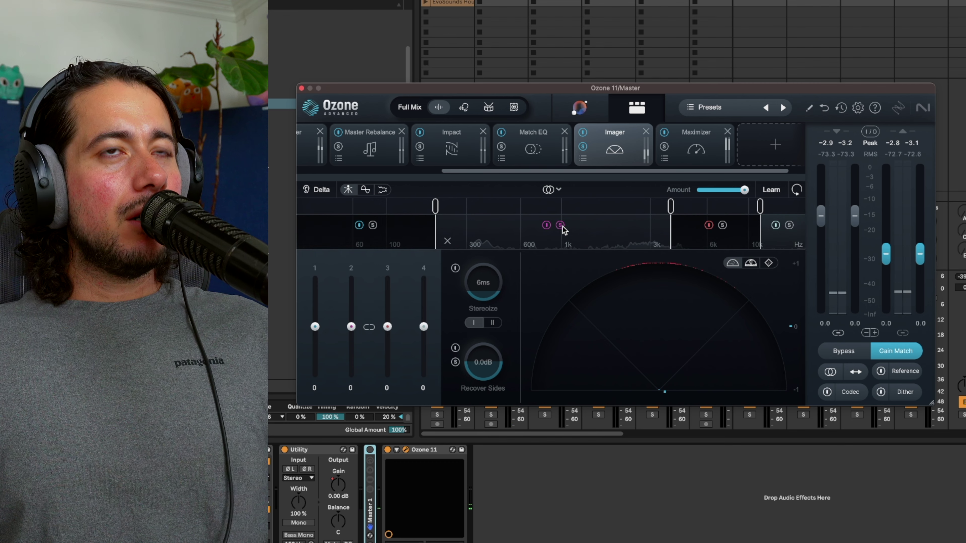
Set the Imager's band 4 width to -76 and band 2 width to 32 while auditioning the track.
key("space")
left_click_drag(423, 326, 423, 363)
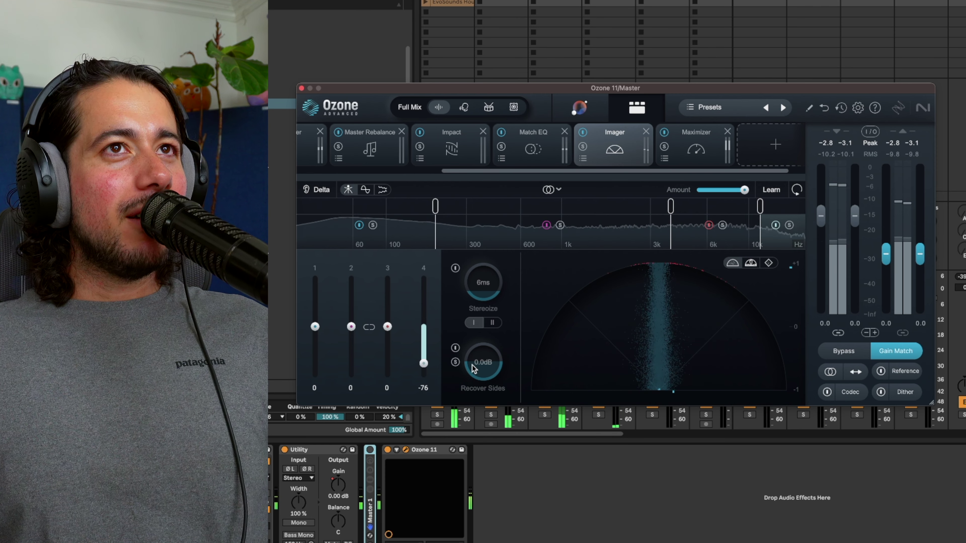
mouse_move(756, 223)
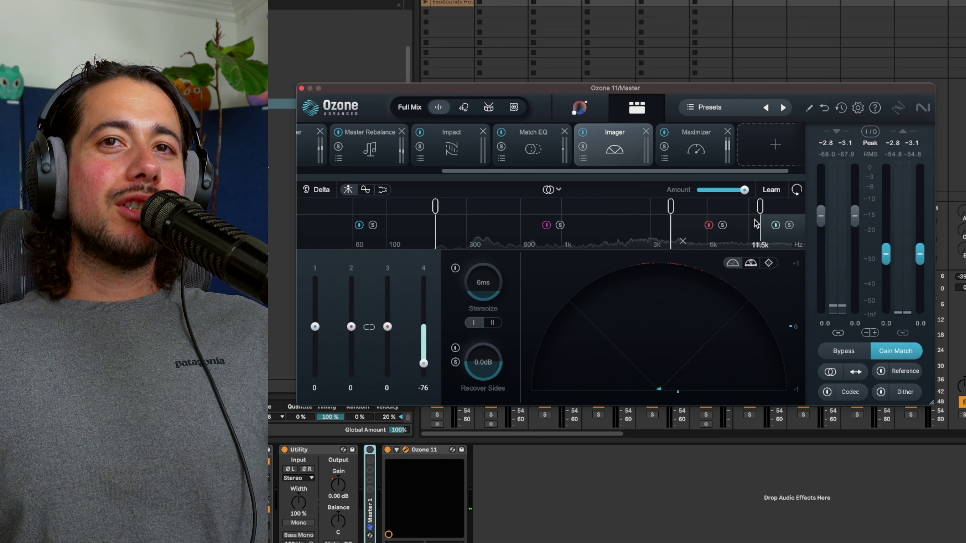
left_click_drag(351, 326, 351, 311)
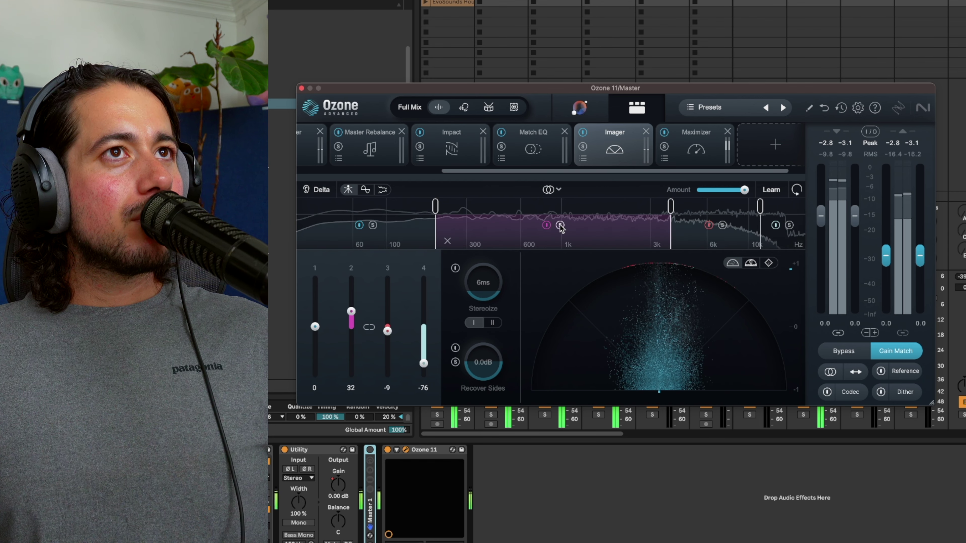
Move the Tonal Balance Control window clear of Ozone's modules and check the low-mid band against the EDM target.
left_click(696, 148)
left_click(775, 145)
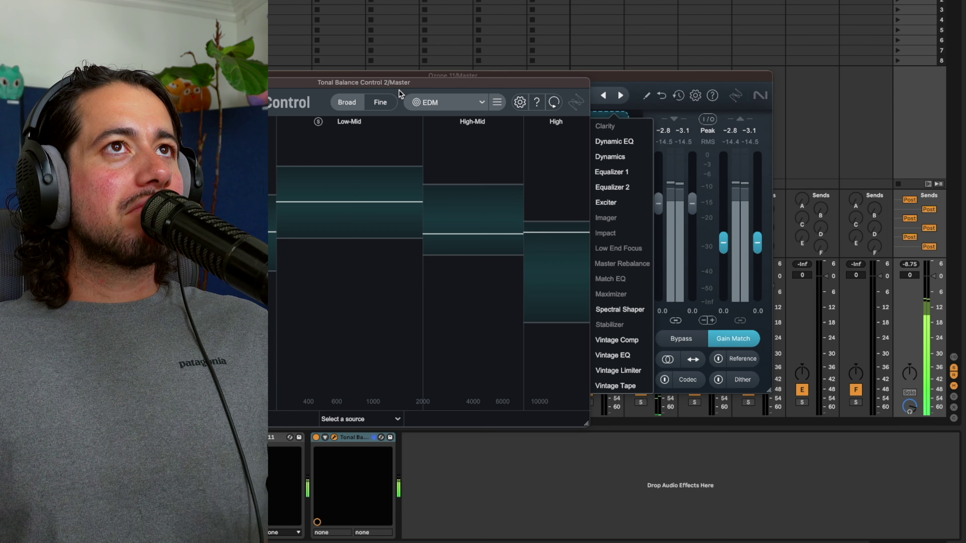
left_click_drag(394, 88, 788, 126)
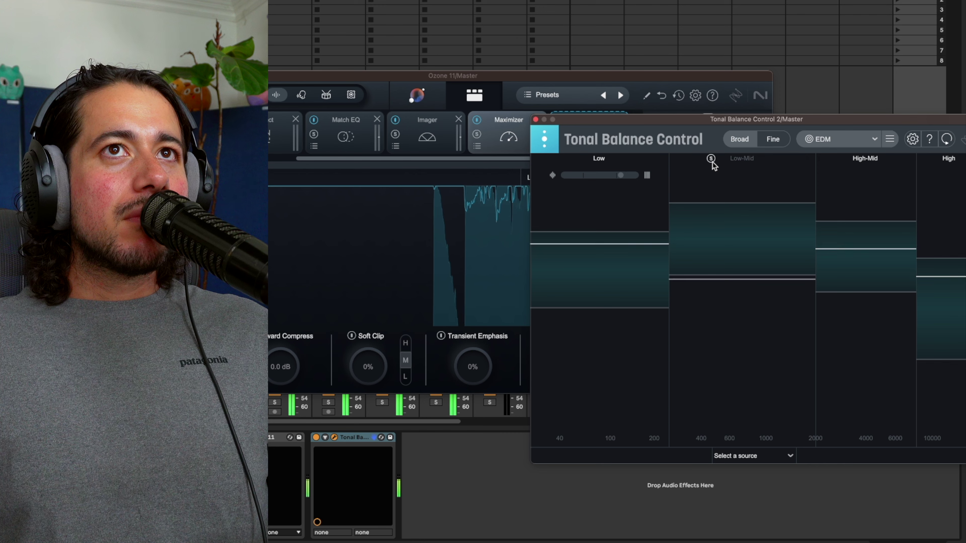
left_click_drag(711, 119, 607, 98)
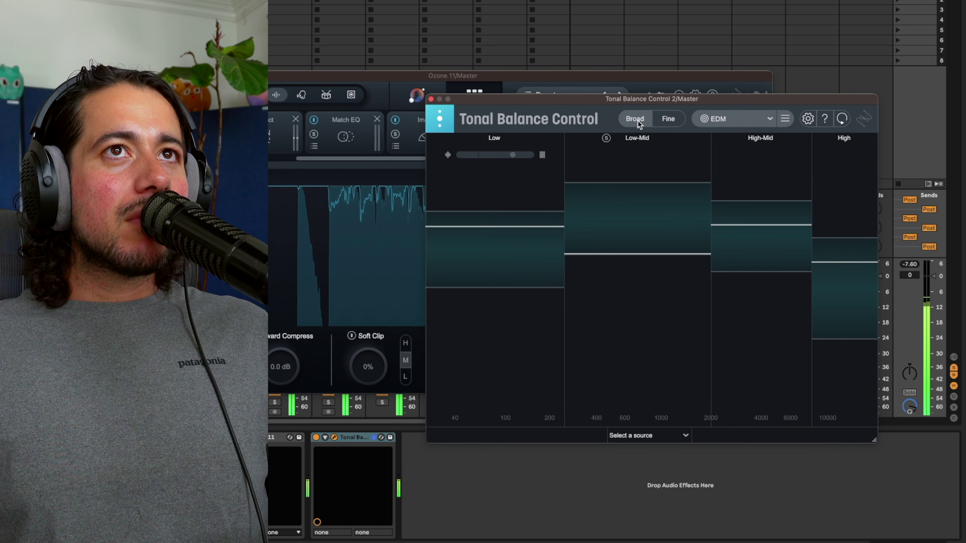
mouse_move(606, 139)
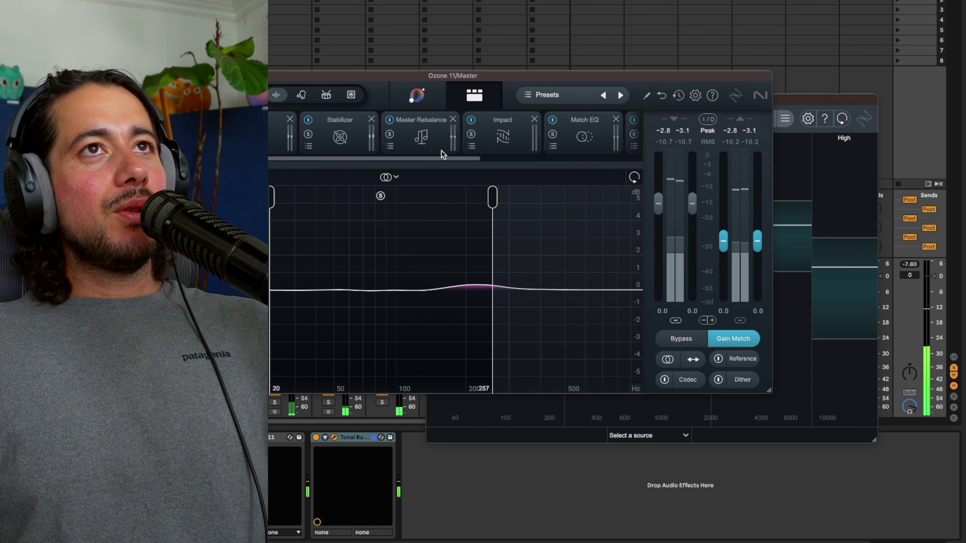
Add Equalizer 1 between Impact and Match EQ and boost the low-mids slightly above 500 Hz, checking against Tonal Balance Control.
key("space")
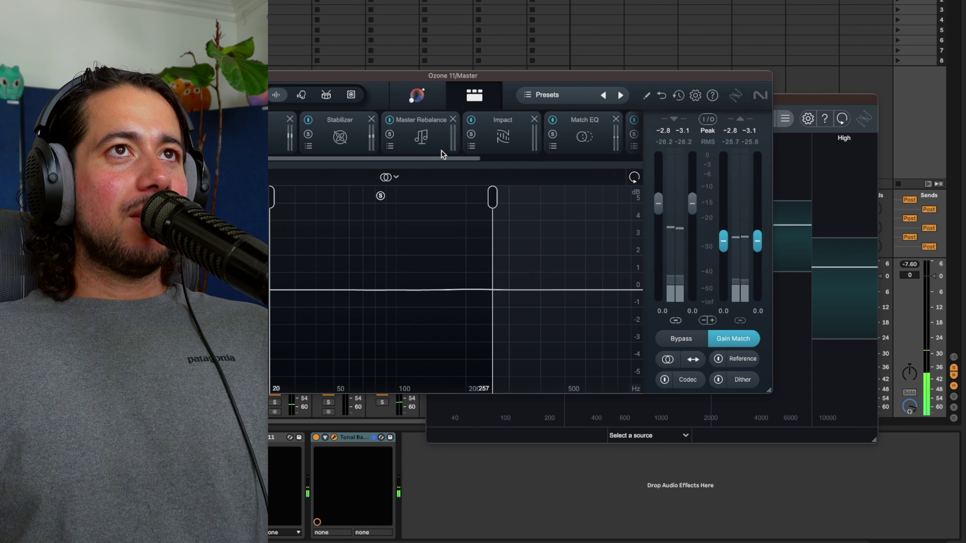
left_click_drag(448, 157, 616, 159)
left_click(589, 135)
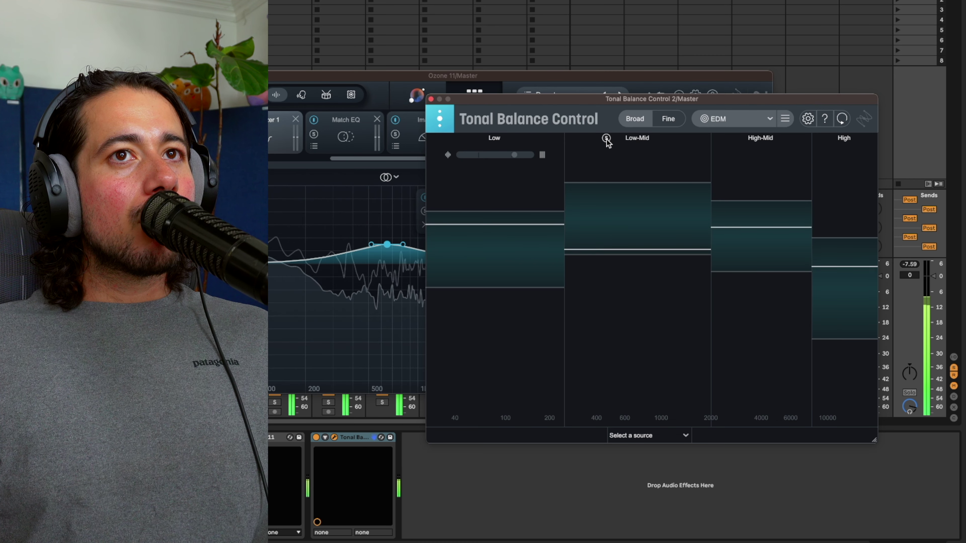
left_click(389, 246)
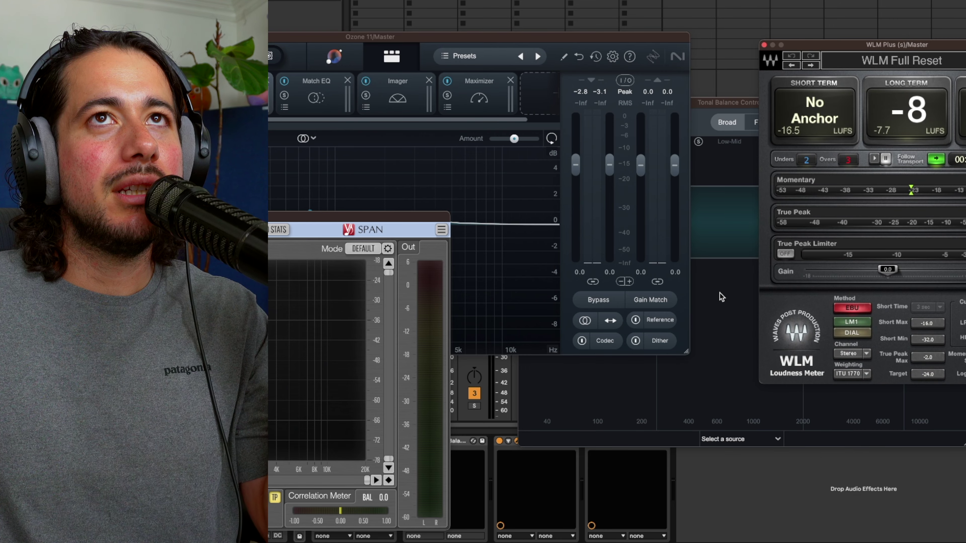
Close the Tonal Balance Control window and bring the Ozone window forward.
left_click(722, 297)
left_click(522, 102)
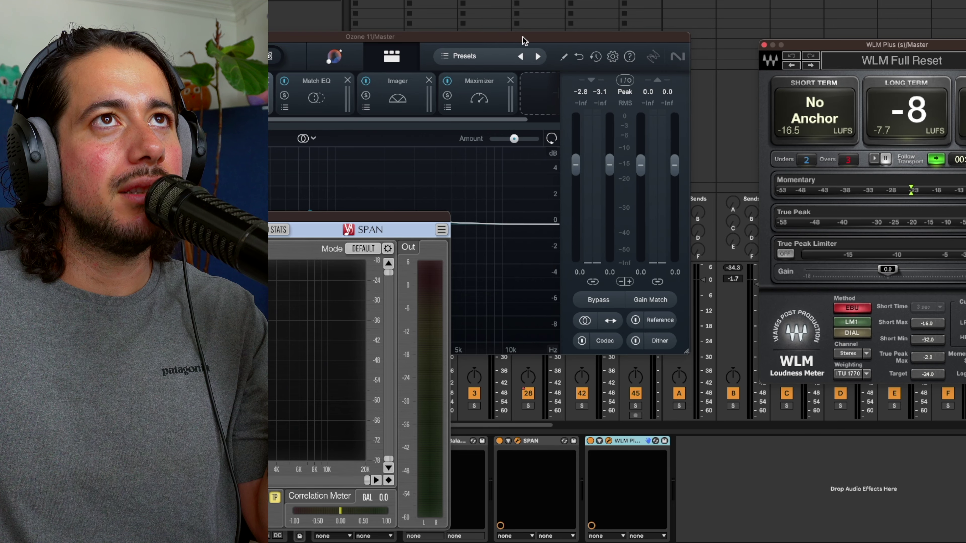
double_click(525, 37)
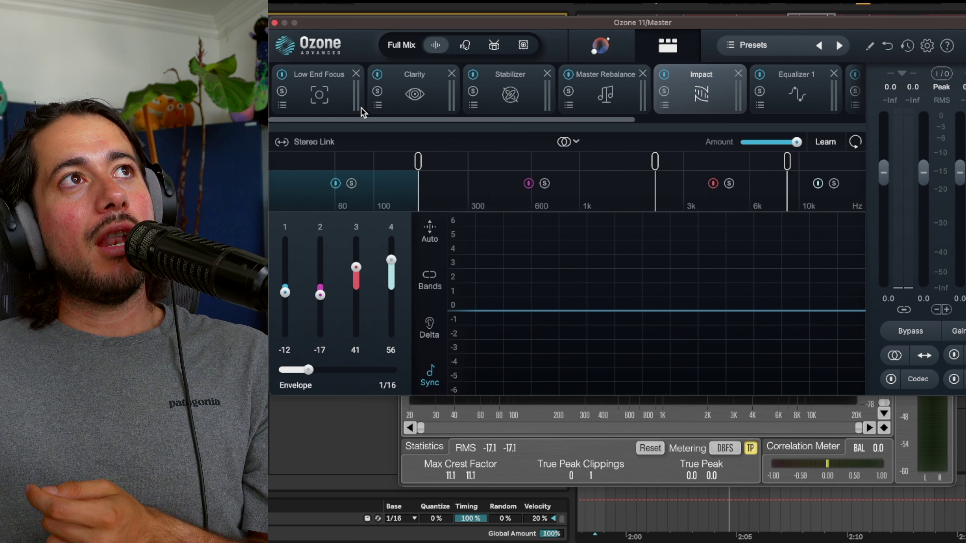
Review the settings of the Clarity, Stabilizer, Low End Focus, Match EQ and Imager modules in the finished chain.
left_click(360, 108)
left_click(417, 98)
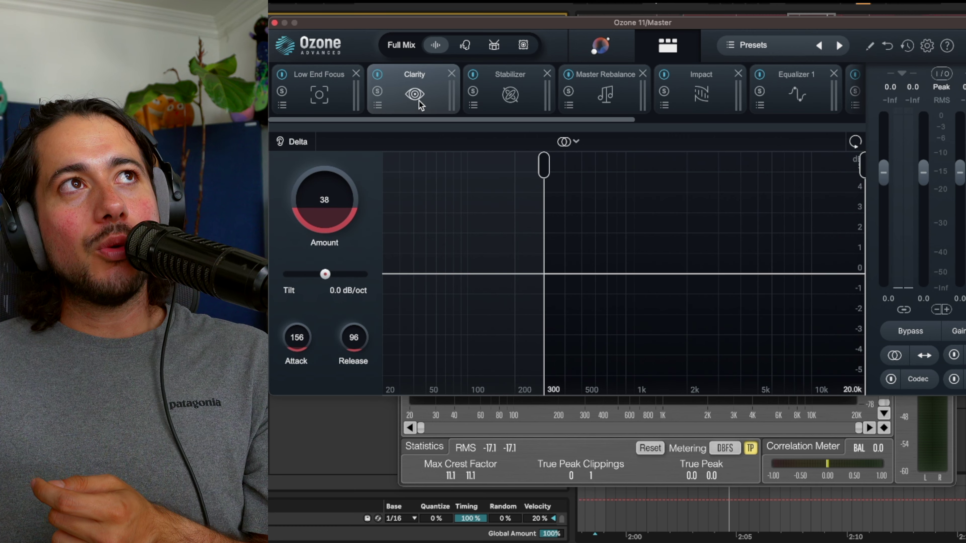
left_click(488, 94)
left_click(419, 95)
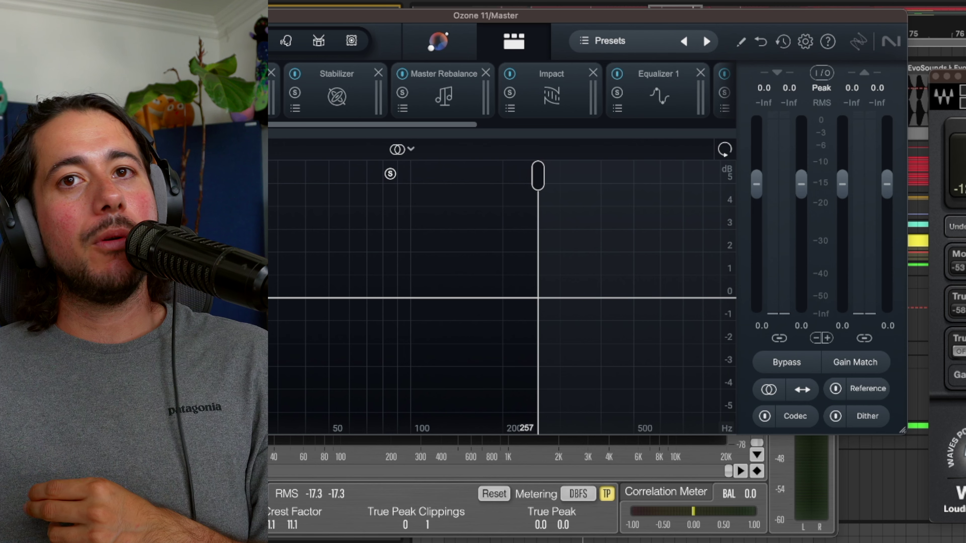
left_click(512, 112)
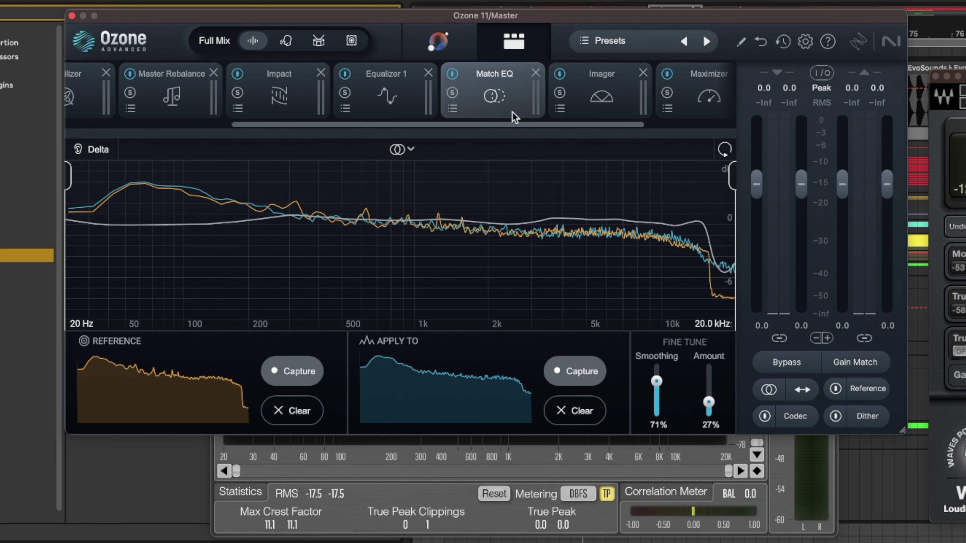
left_click(600, 95)
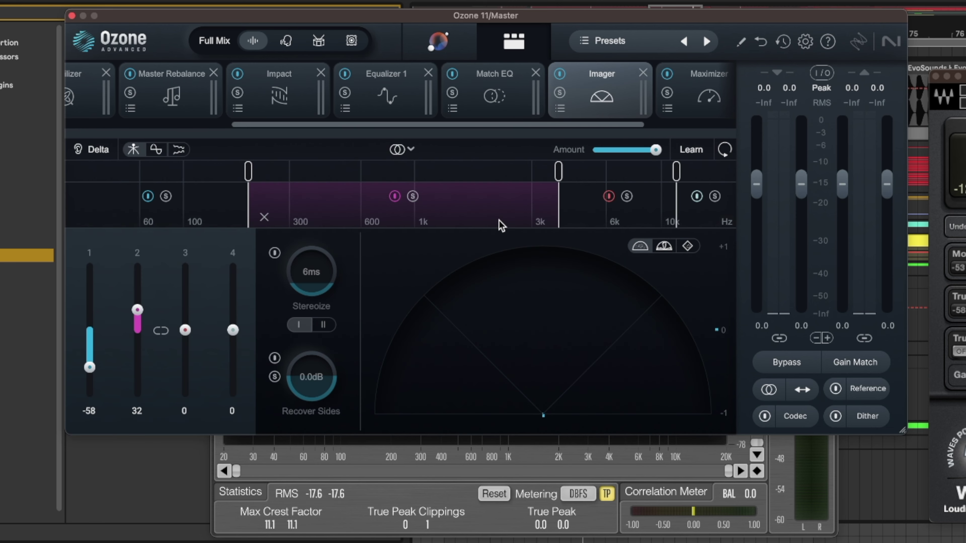